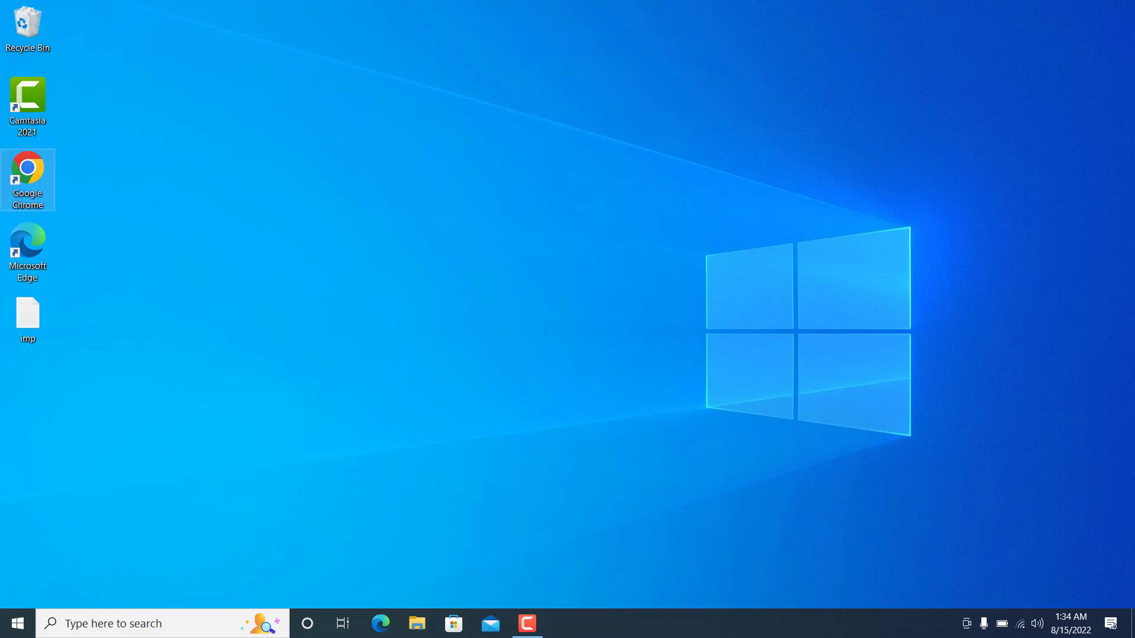
# Open Chrome and search Google for 'support assits for dell machine'
pyautogui.click(27, 177)
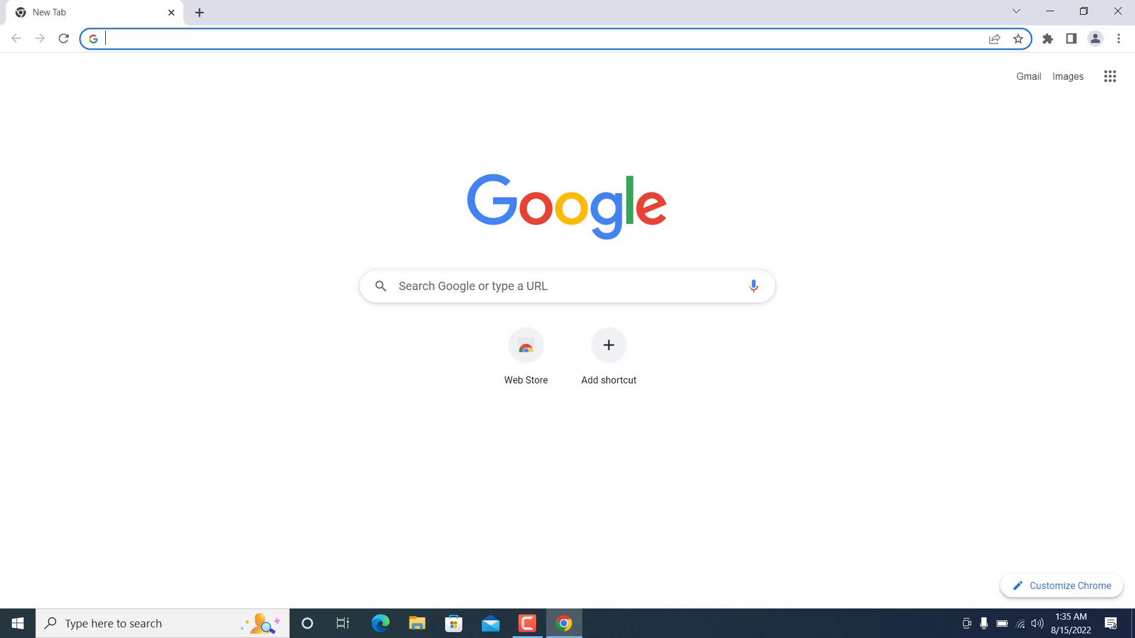
pyautogui.write('s')
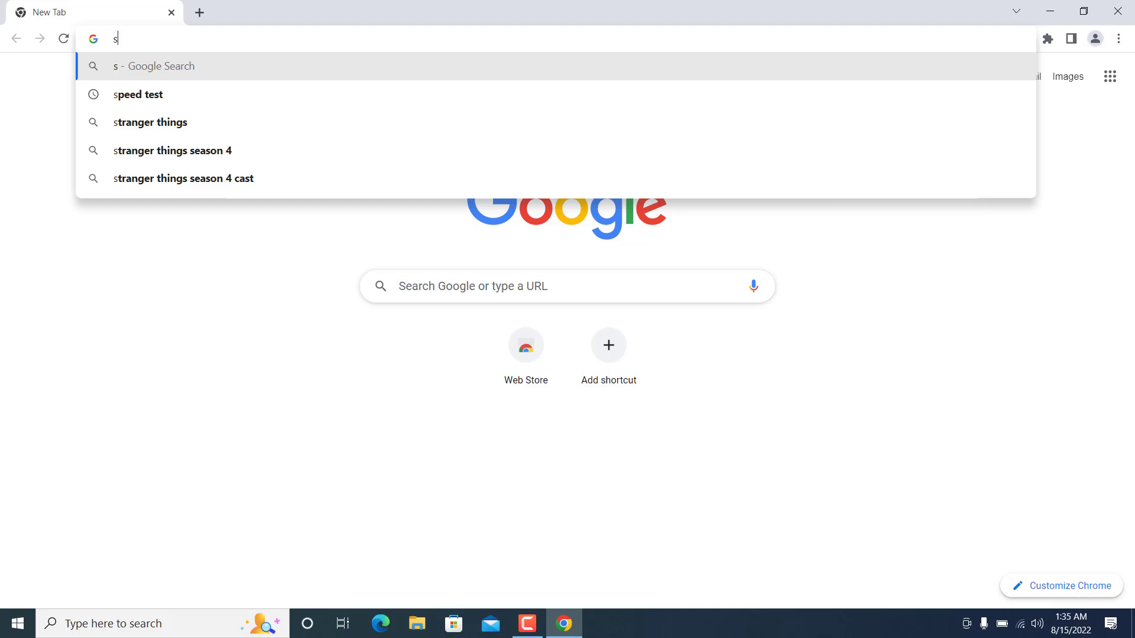
pyautogui.write('upport')
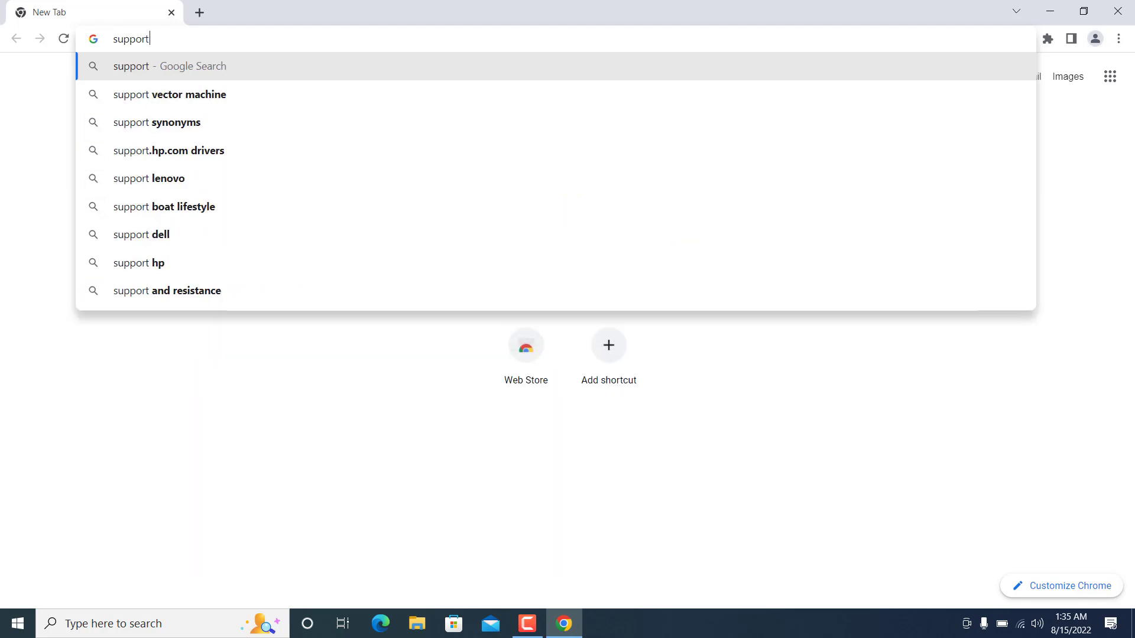
pyautogui.write(' assits')
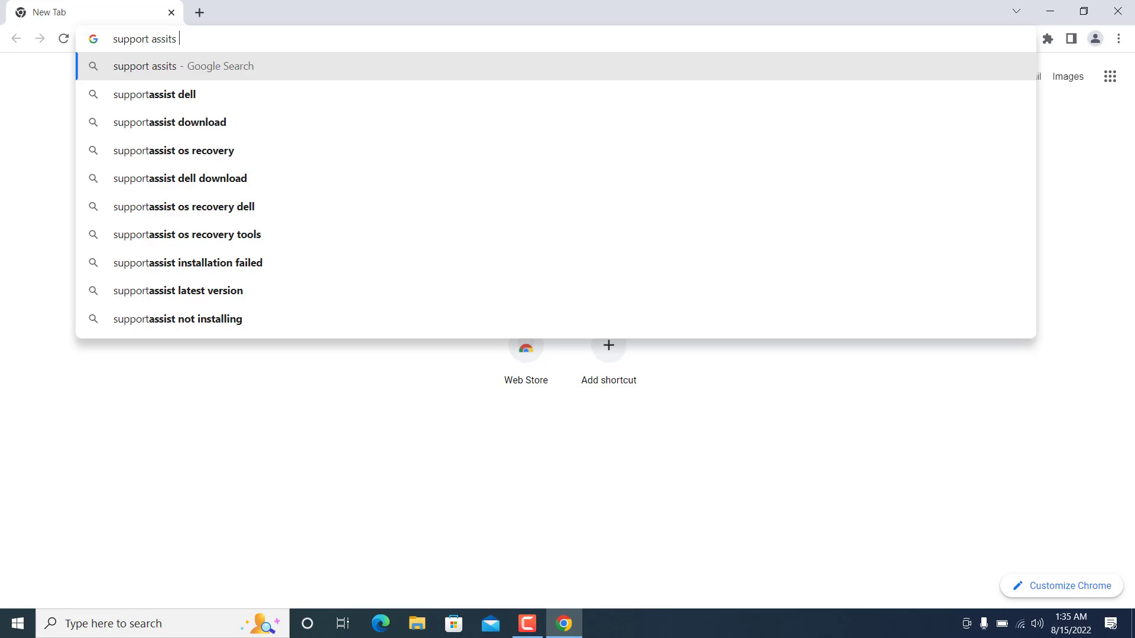
pyautogui.write(' for dell')
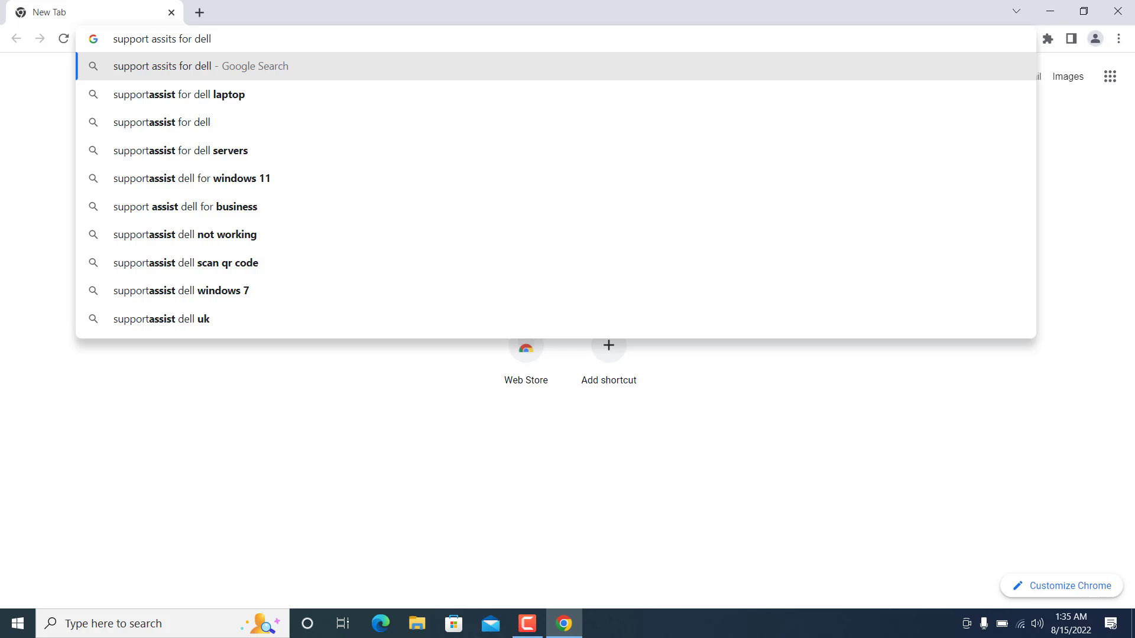
pyautogui.write(' machine')
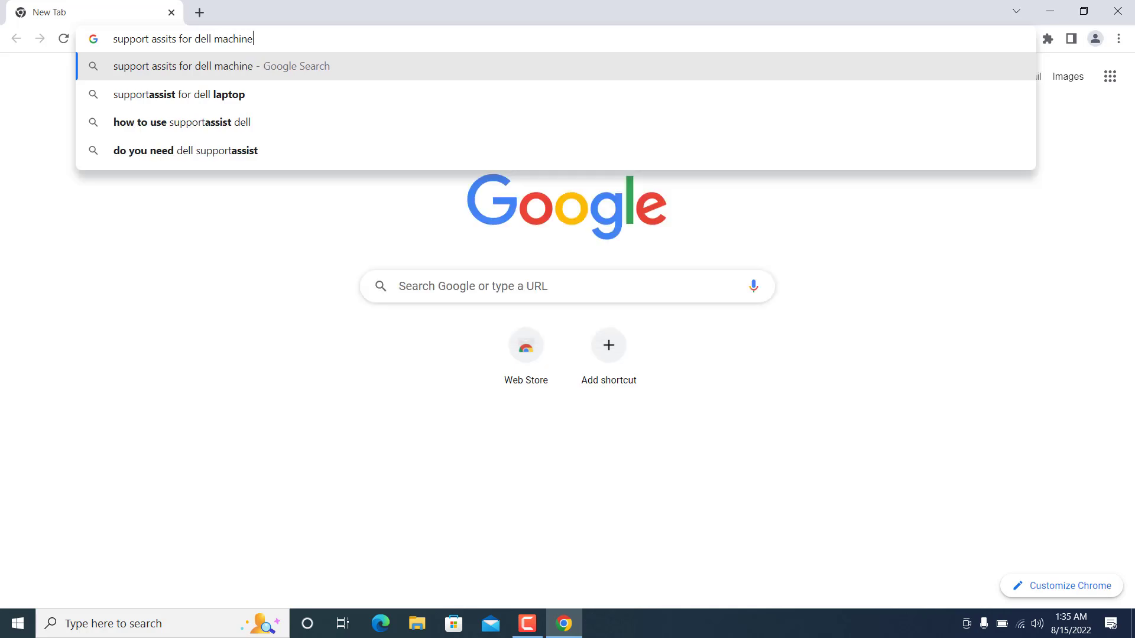
pyautogui.press('Return')
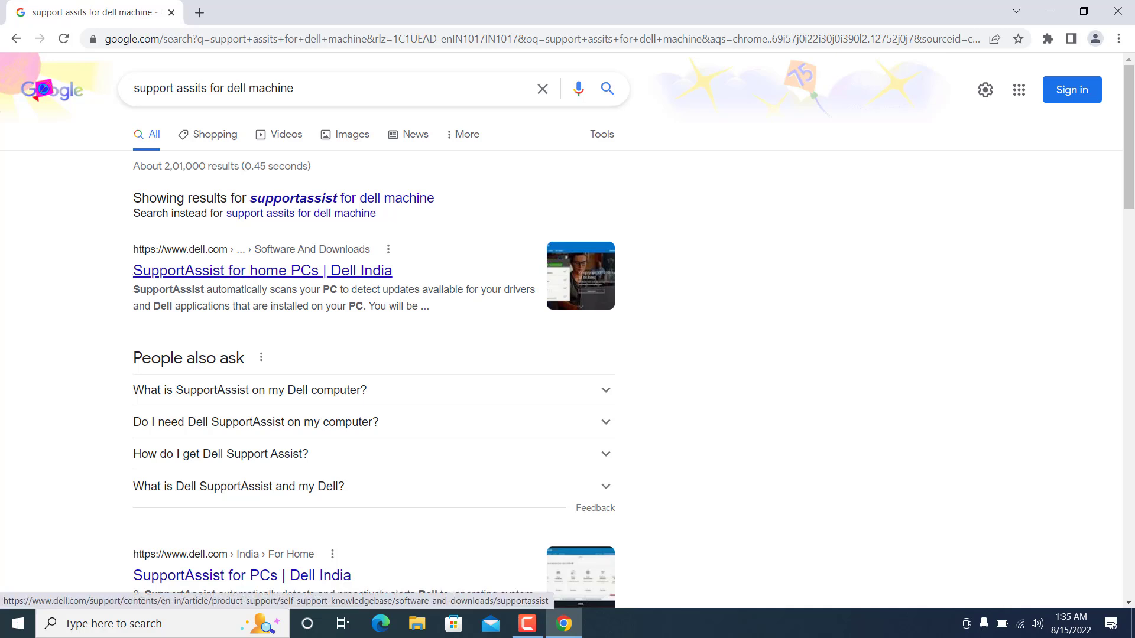
# Open the 'SupportAssist for home PCs | Dell India' result and scroll through the page
pyautogui.click(262, 270)
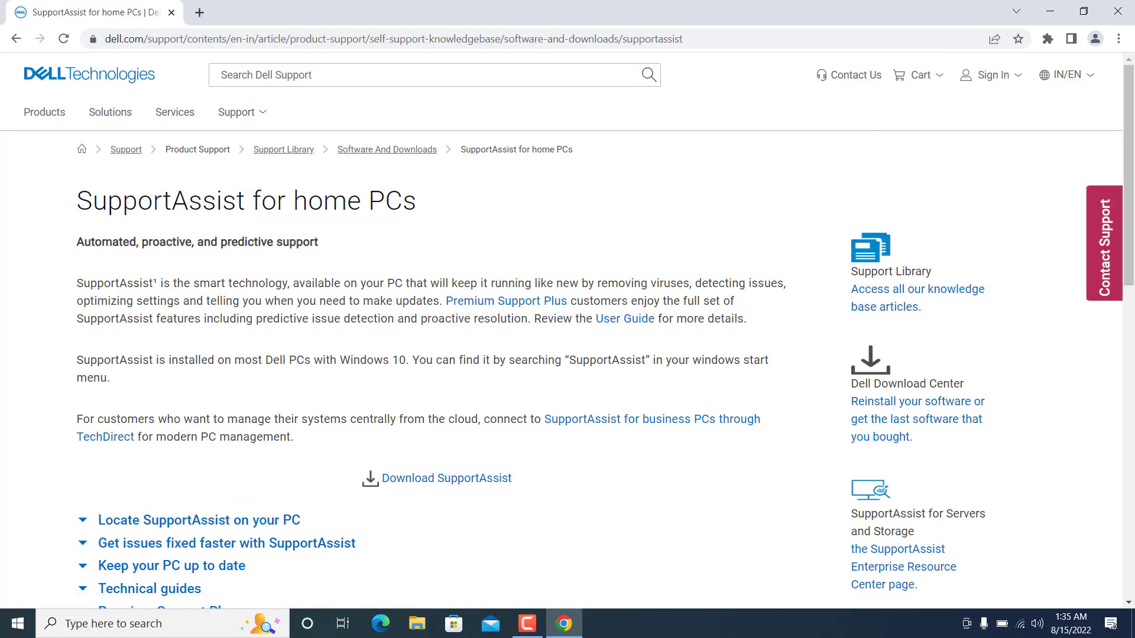
pyautogui.scroll(-5, 568, 331)
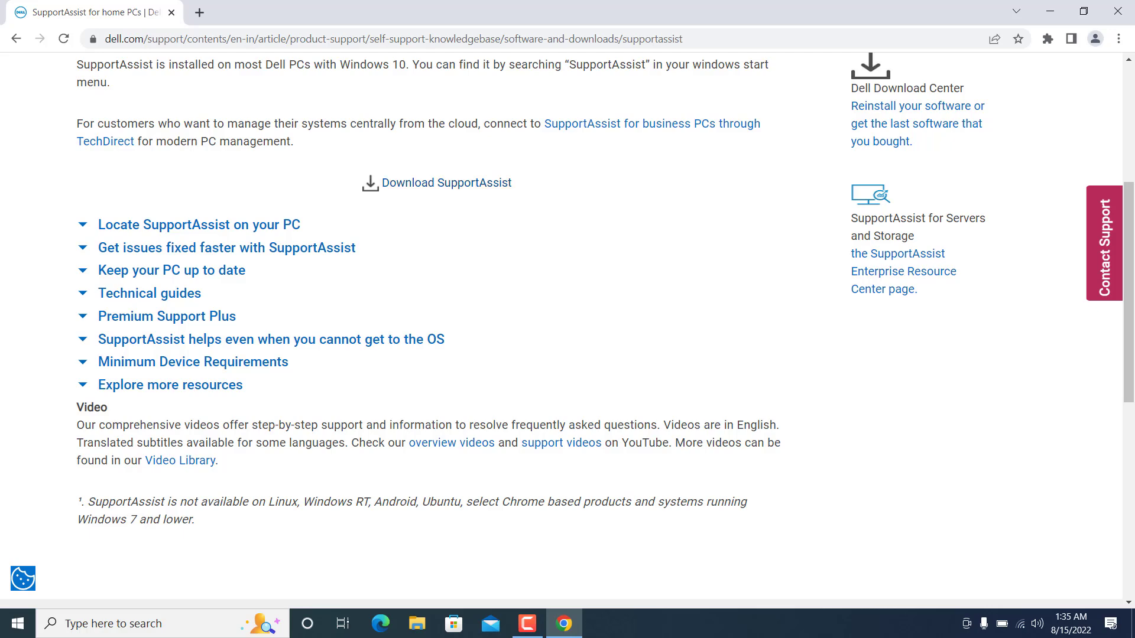
pyautogui.scroll(5, 568, 331)
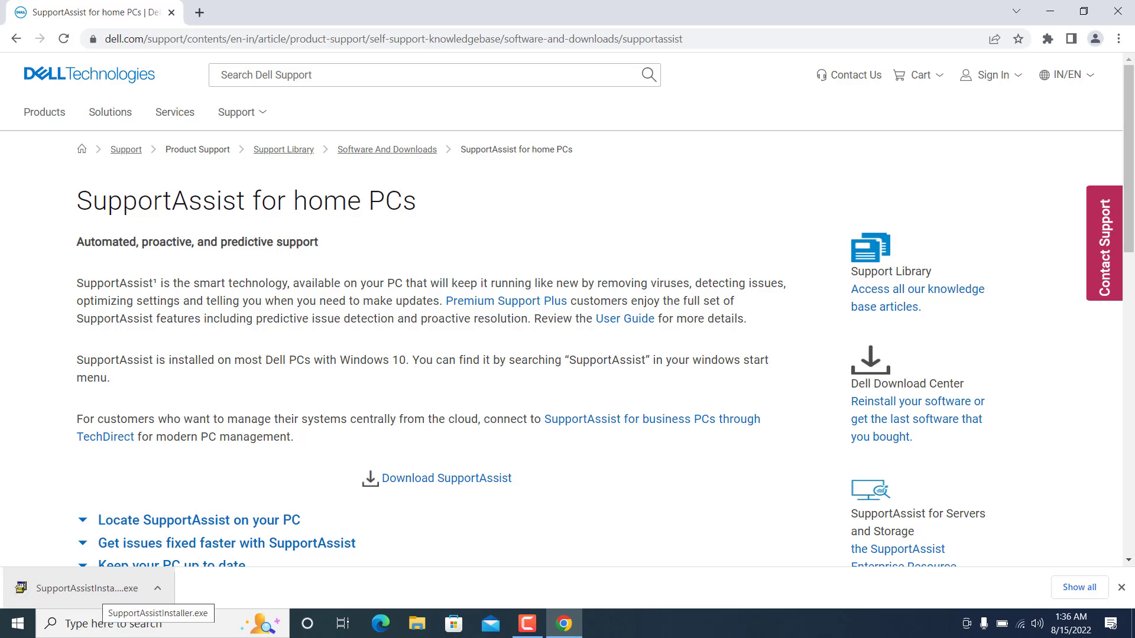
# Run the downloaded SupportAssistInstaller.exe and minimize Chrome so the installer shows over the desktop
pyautogui.click(83, 588)
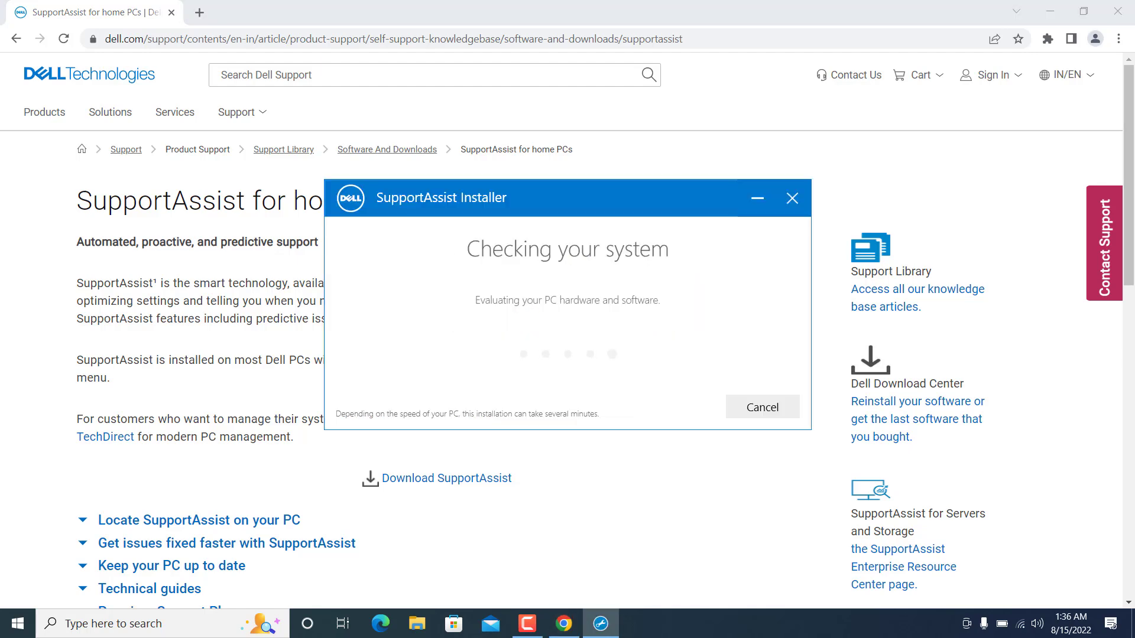
pyautogui.click(1050, 11)
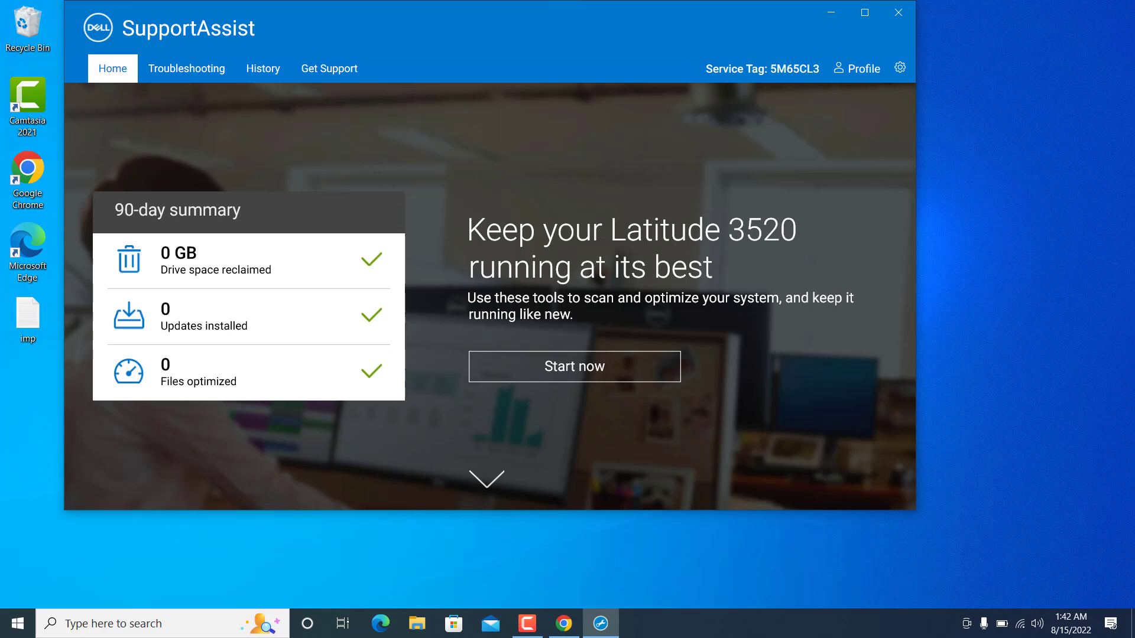
# Maximize SupportAssist and reveal the five tests, including Clean files, Tune performance and Optimize network
pyautogui.click(865, 12)
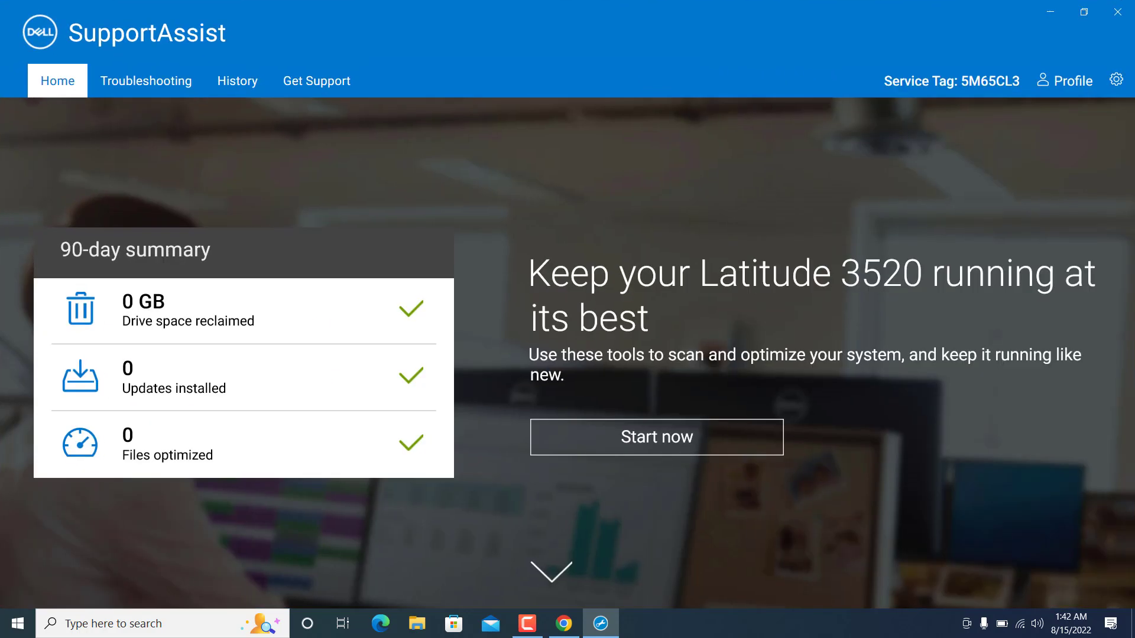
pyautogui.click(551, 571)
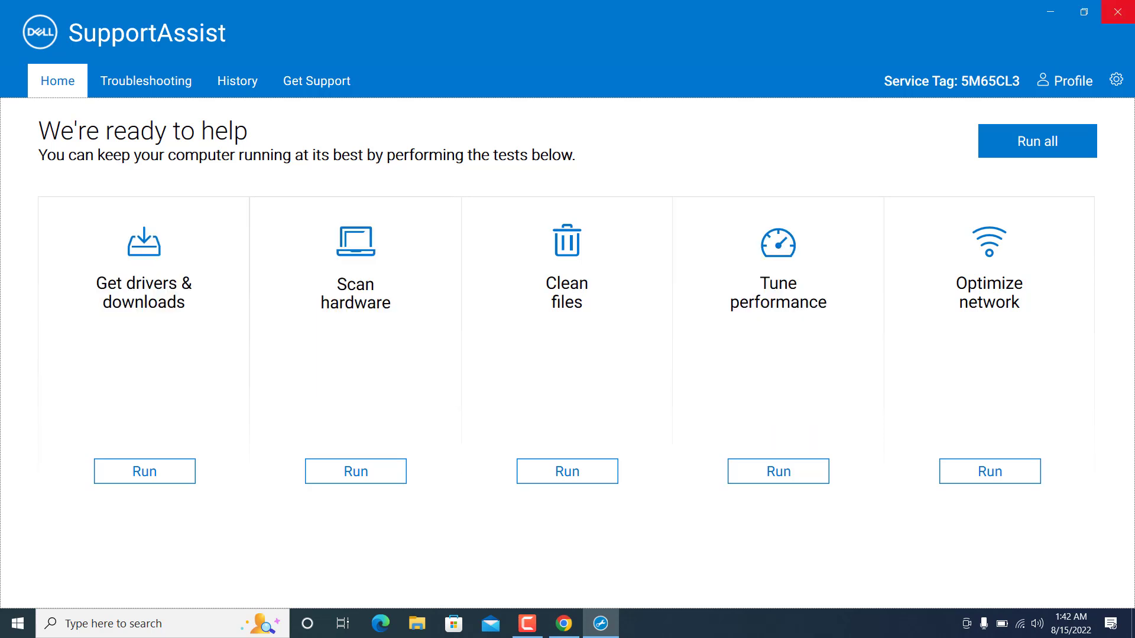
# Close SupportAssist and relaunch it by searching 'support' in Windows search
pyautogui.click(1117, 12)
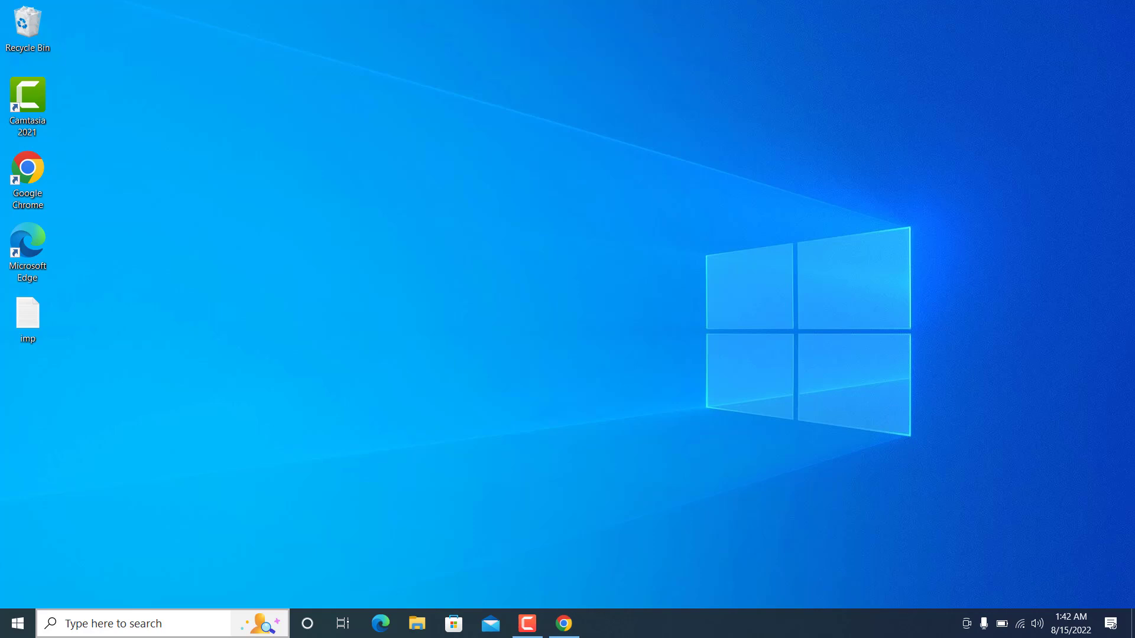
pyautogui.press('super+s')
pyautogui.write('support')
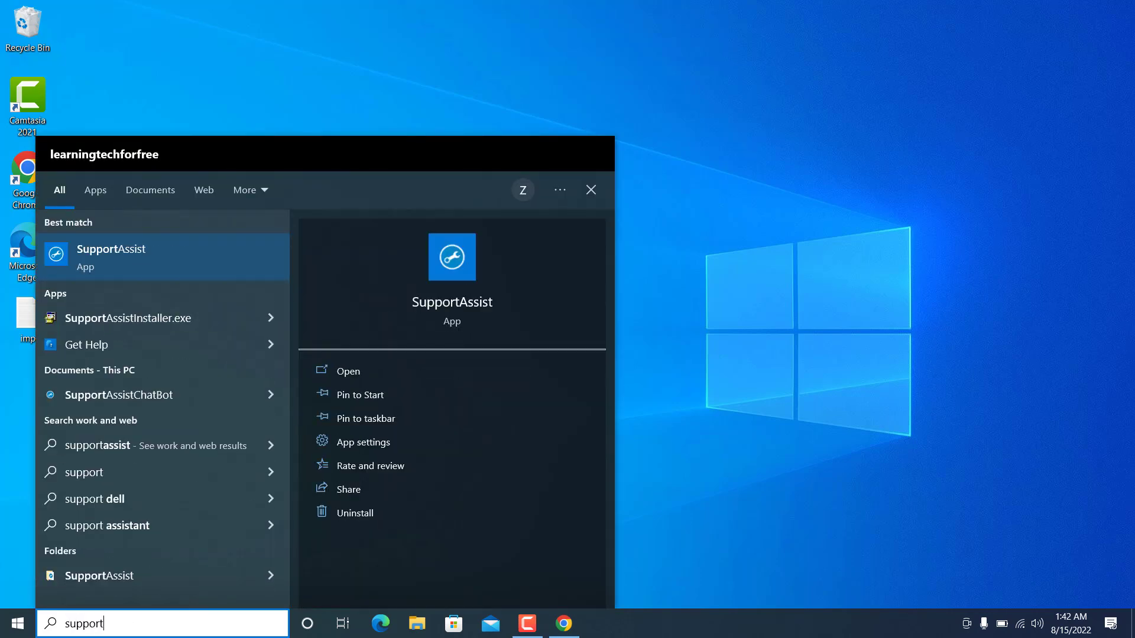
pyautogui.press('Return')
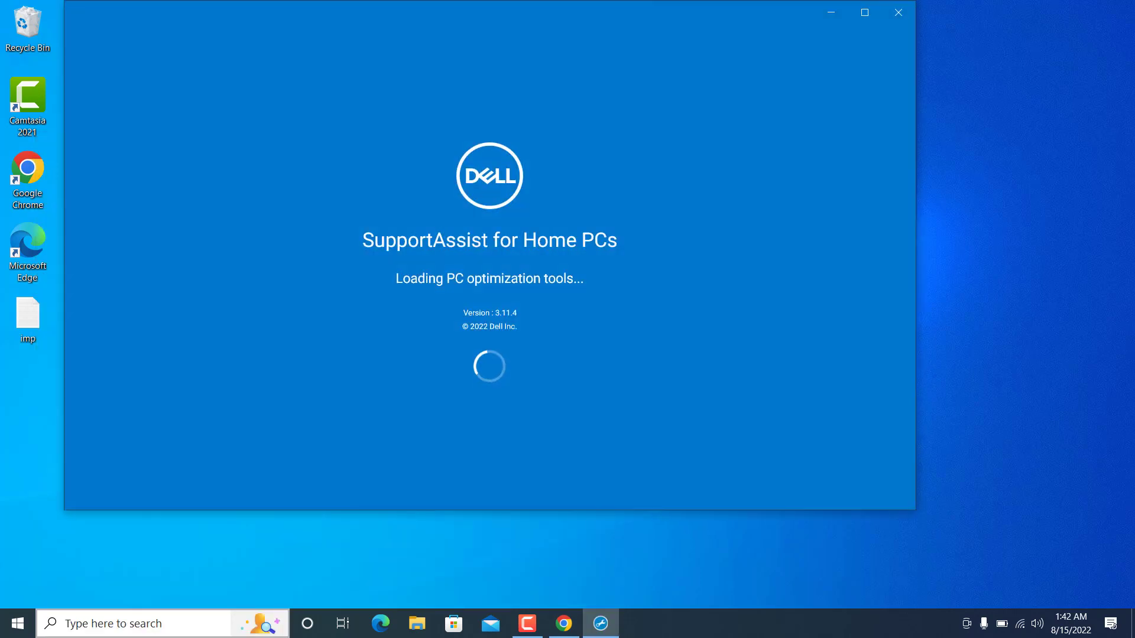
# Maximize the SupportAssist window so the Latitude 3520 Home page fills the screen
pyautogui.click(865, 12)
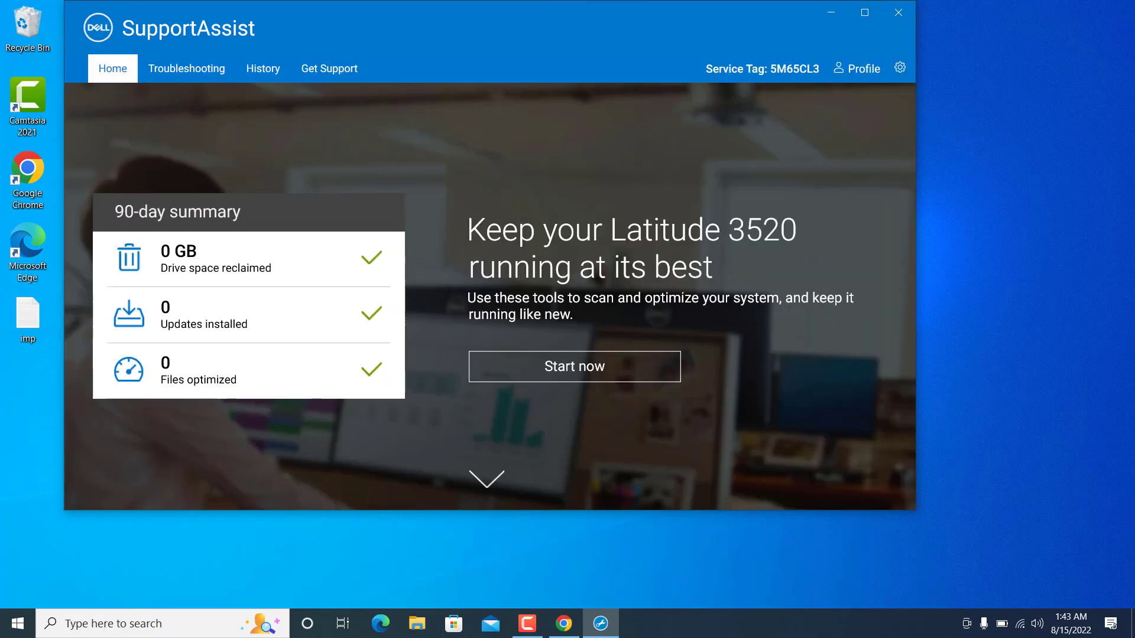
pyautogui.click(864, 11)
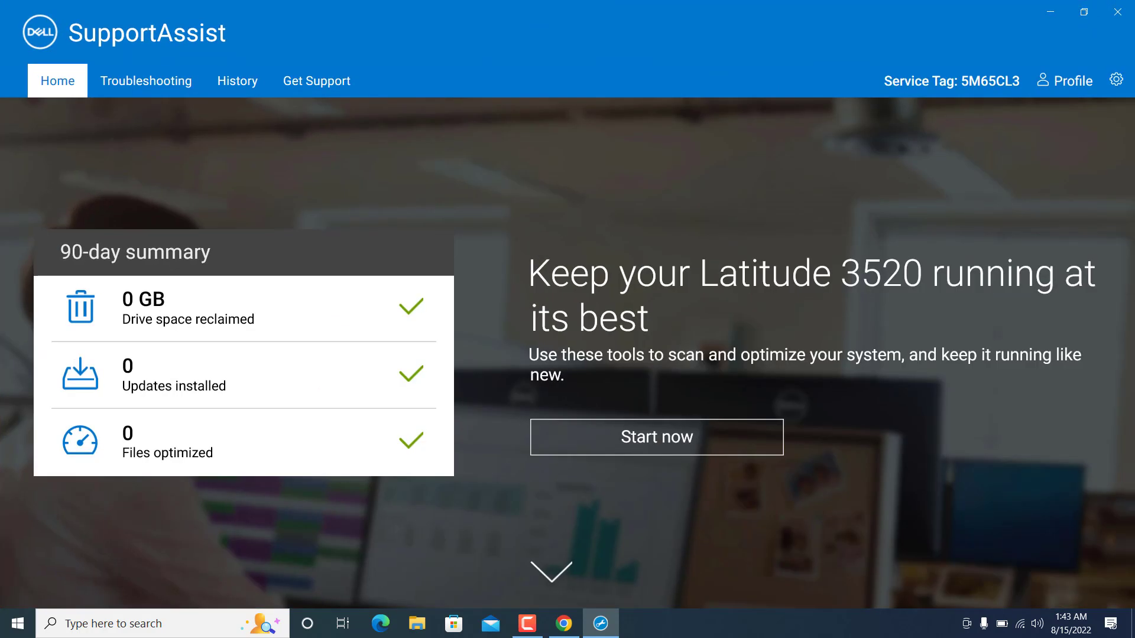
# Jump from the Home banner down to the 'We're ready to help' list of five tests
pyautogui.press('Tab')
pyautogui.press('Tab')
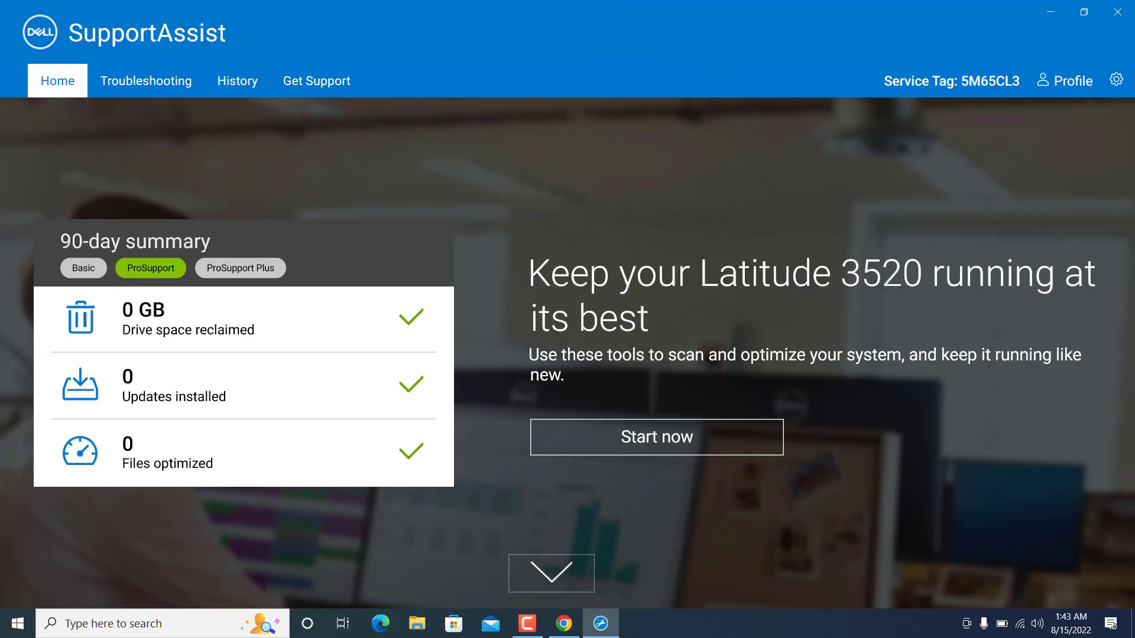
pyautogui.press('Return')
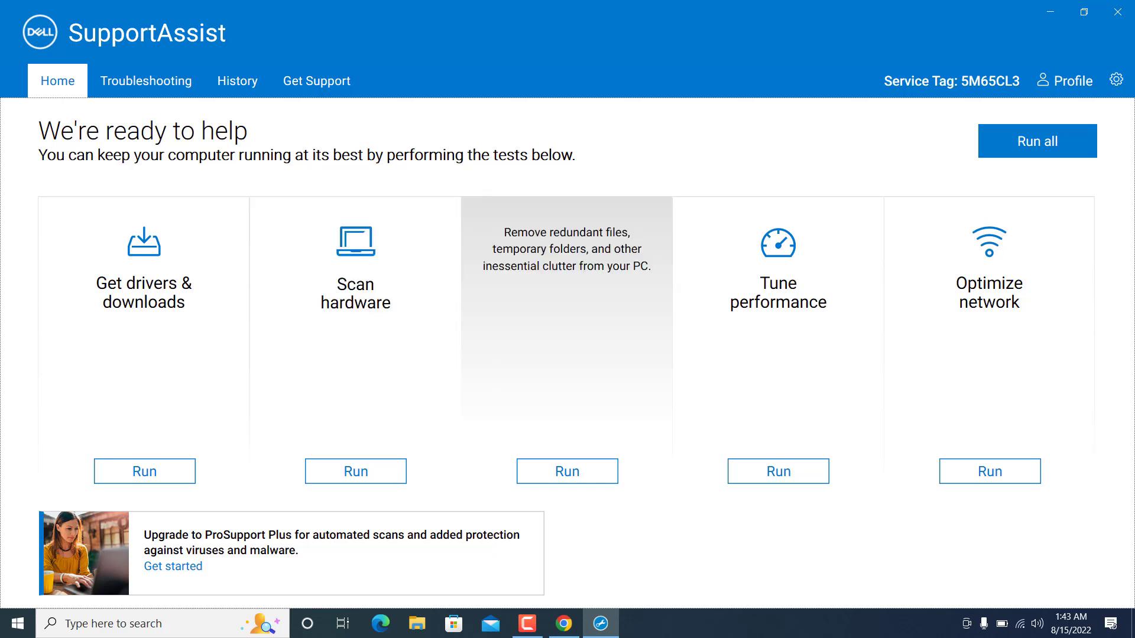
# Run the Clean files test until it shows Last run: Aug 15, 2022
pyautogui.click(567, 471)
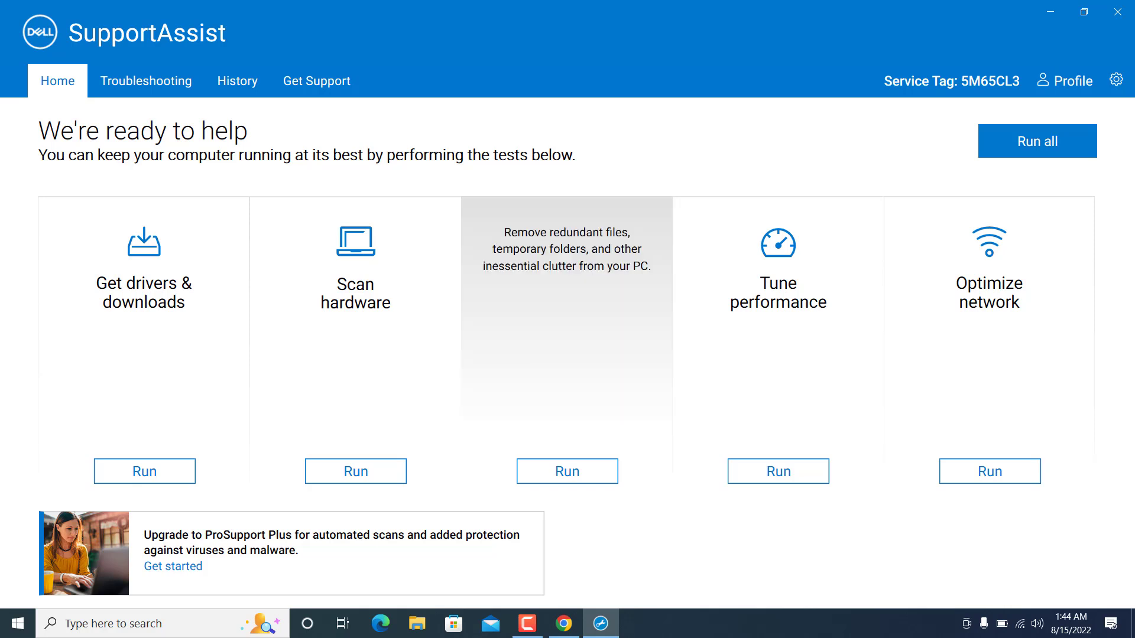
# Run Tune performance, then Optimize network, so both show Last run: Aug 15, 2022
pyautogui.click(778, 471)
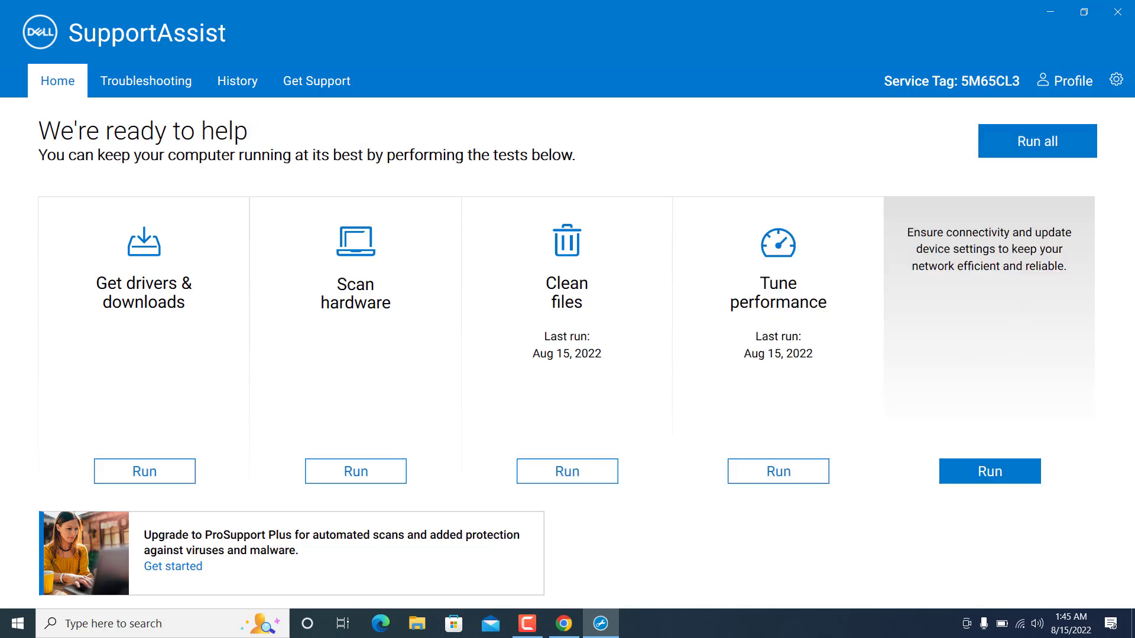
pyautogui.click(990, 472)
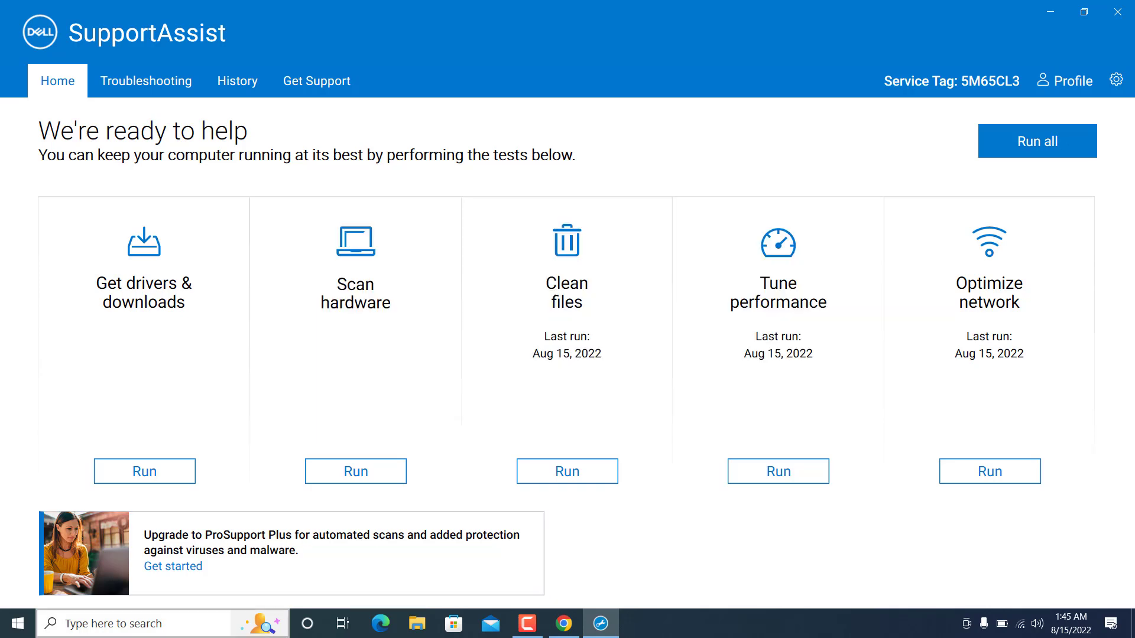
# Open a Command Prompt by entering 'cmd' in the Win+R Run dialog
pyautogui.click(113, 624)
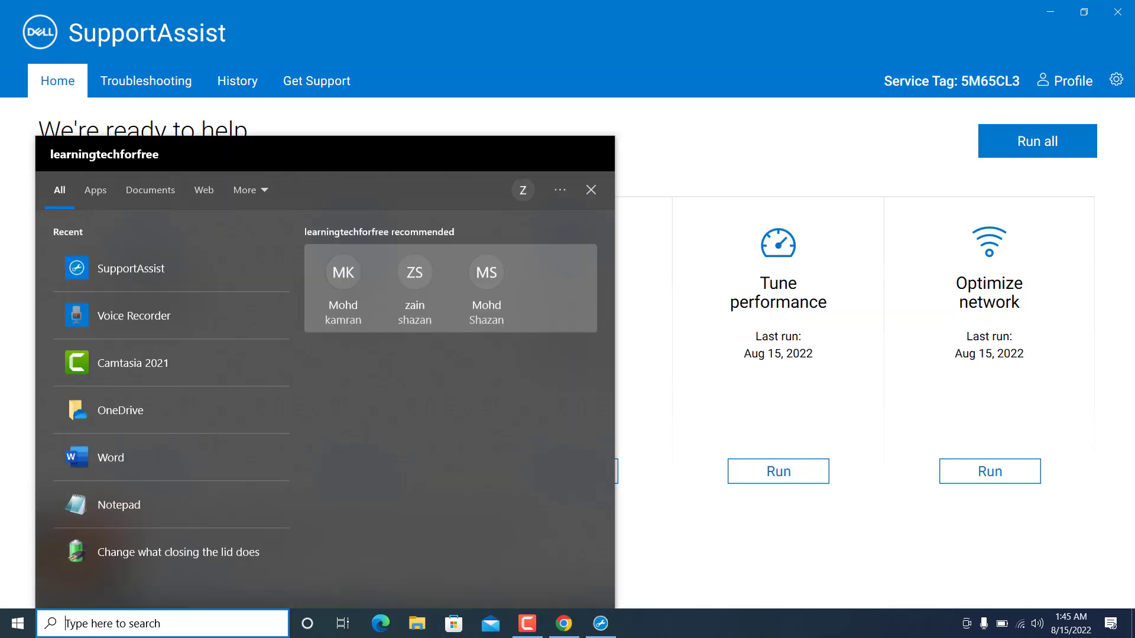
pyautogui.press('super+r')
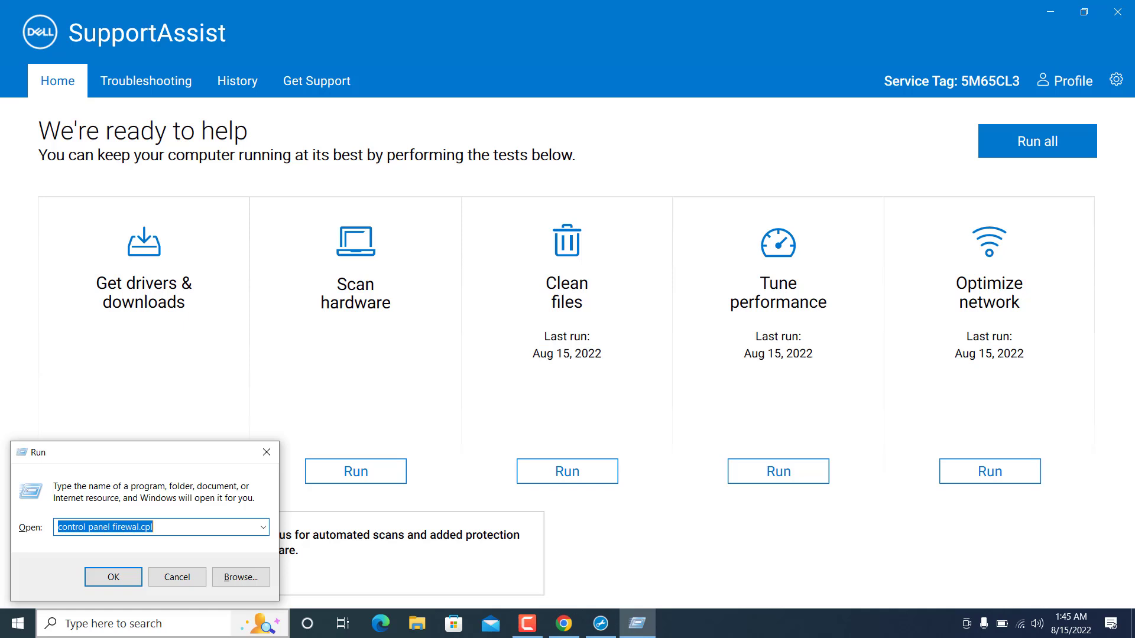
pyautogui.press('BackSpace')
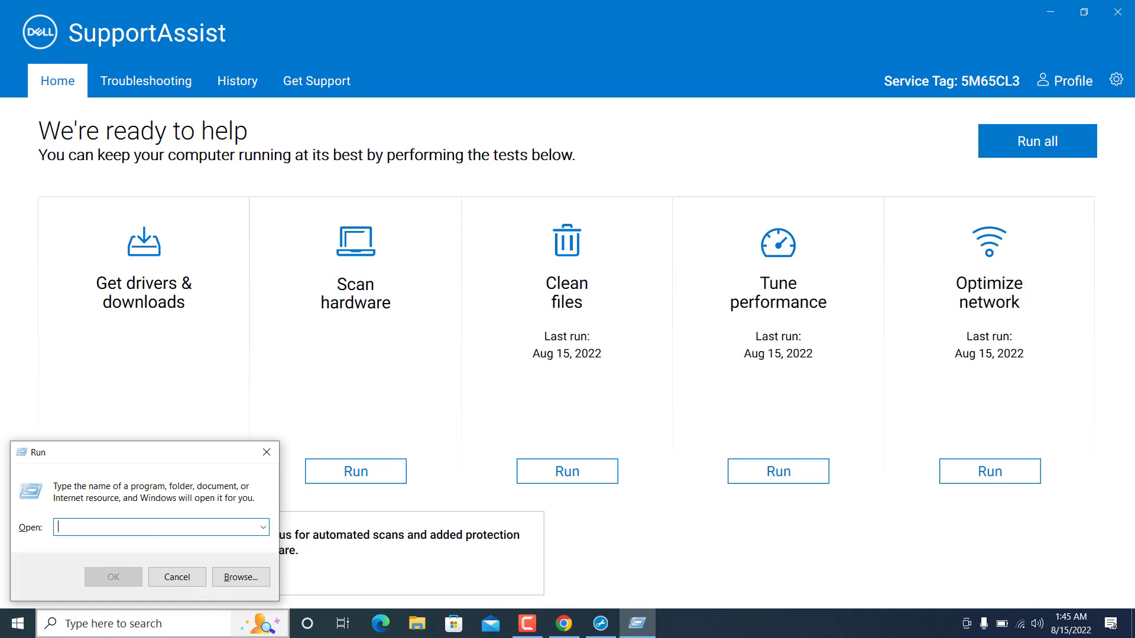
pyautogui.write('cmd')
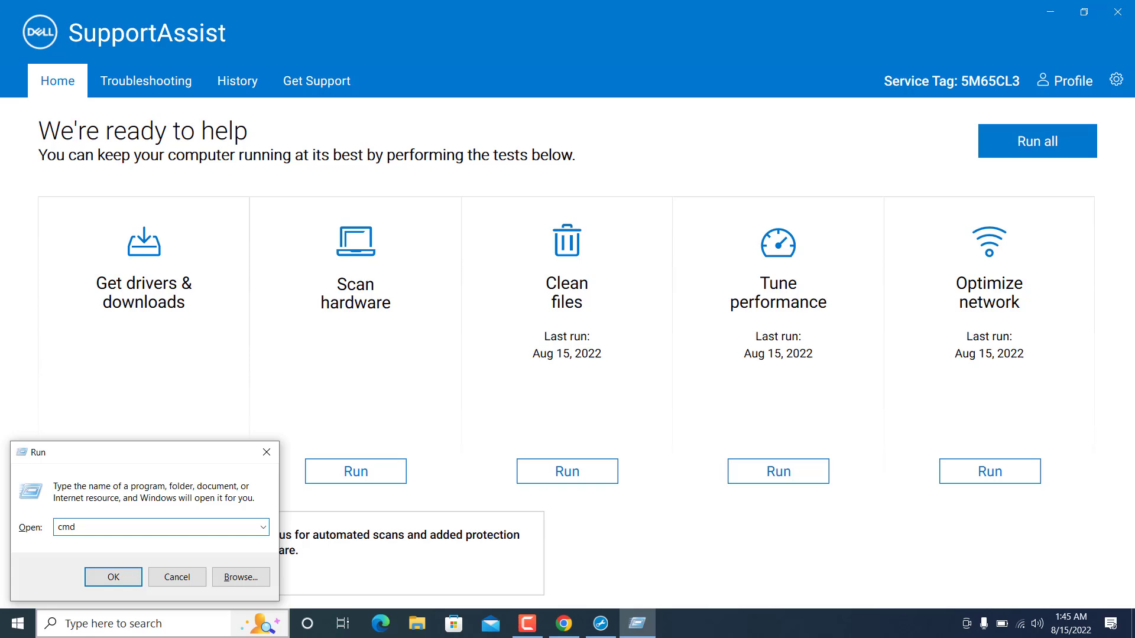
pyautogui.press('Return')
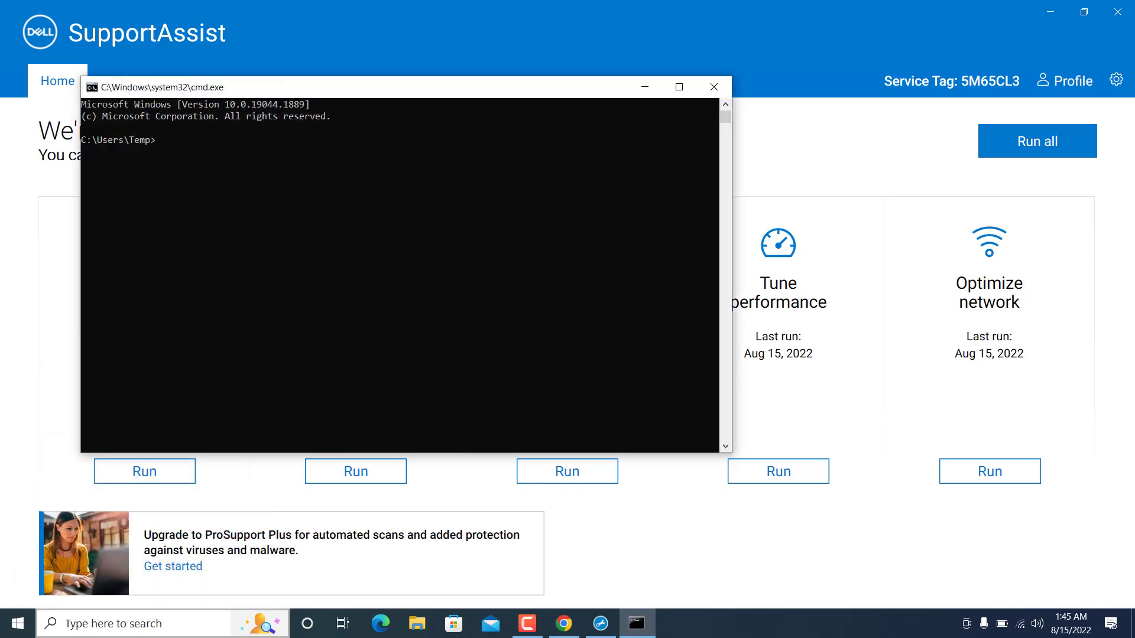
# Run 'ipconfig /flush dns', which only prints ipconfig usage help, then close Command Prompt
pyautogui.write('ipconfig  /flush dns')
pyautogui.press('Return')
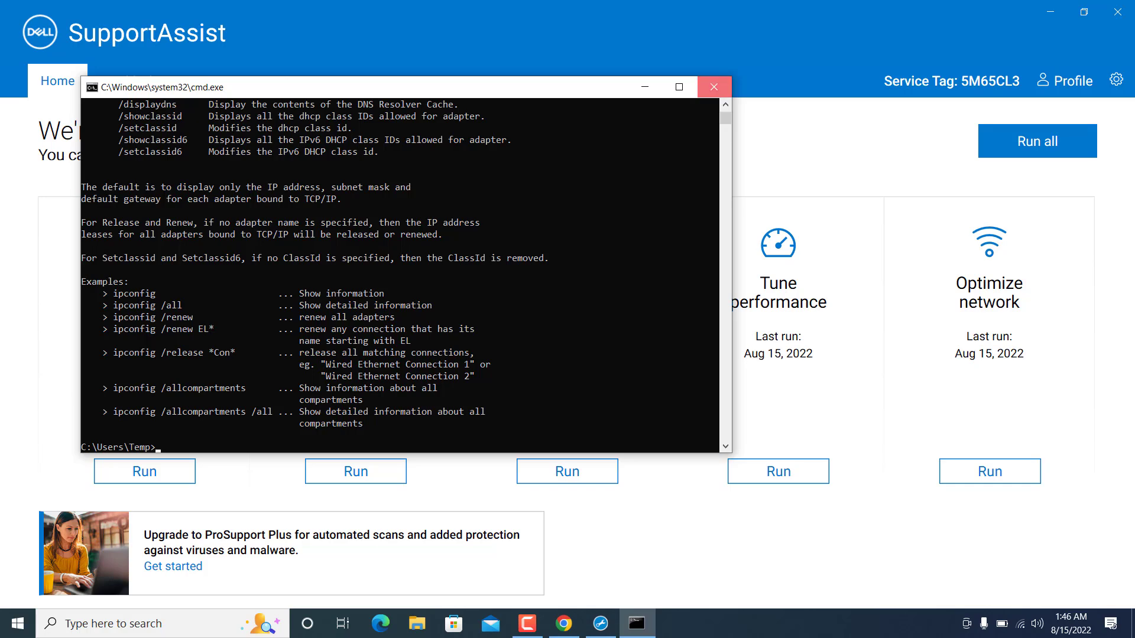
pyautogui.click(714, 87)
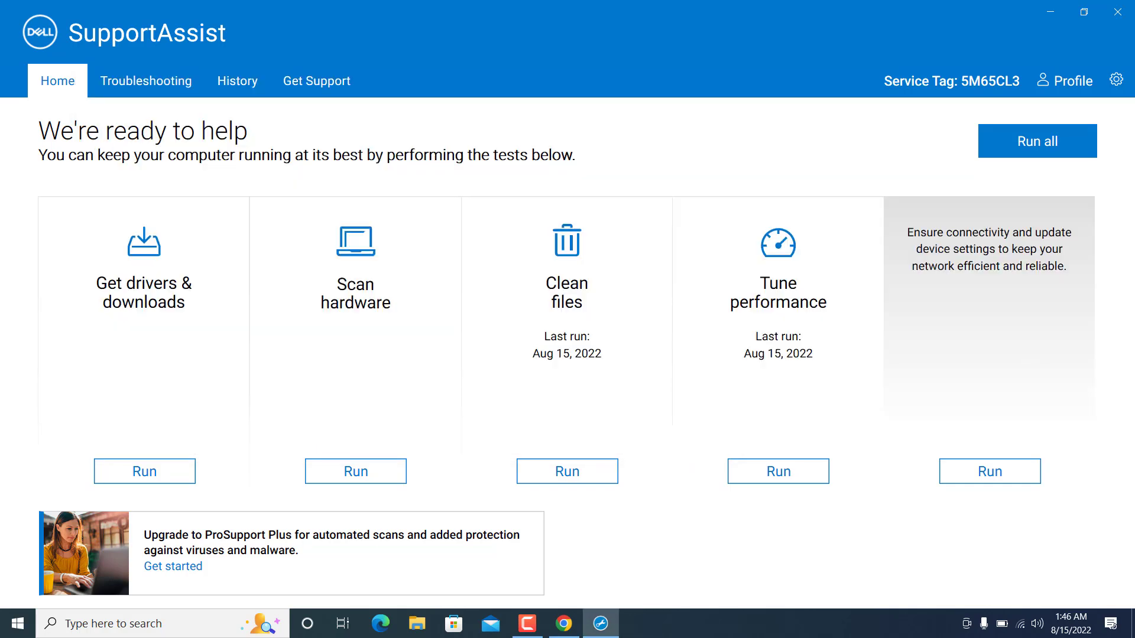